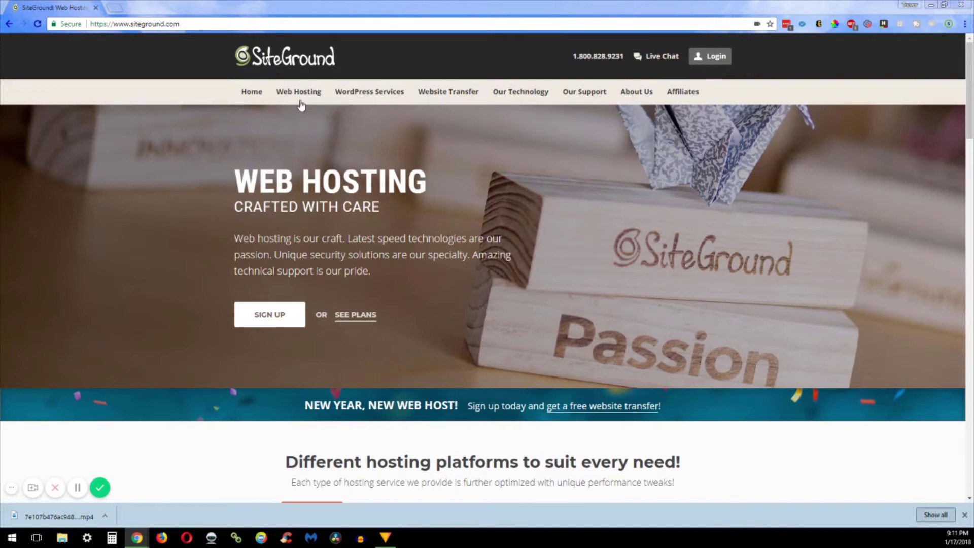
# Step: Open the Shared Hosting details page from the Web Hosting menu
pyautogui.moveTo(301, 102)
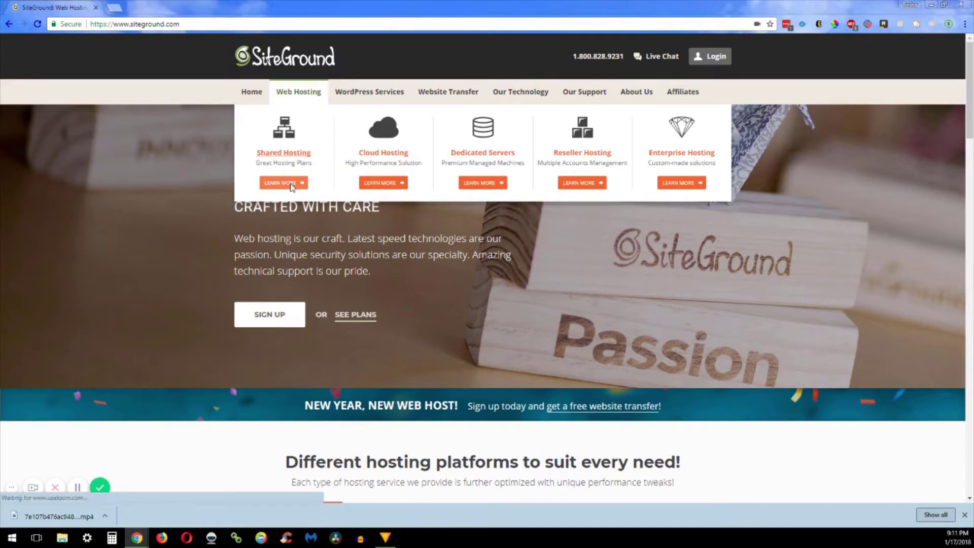
pyautogui.click(291, 186)
pyautogui.click(292, 187)
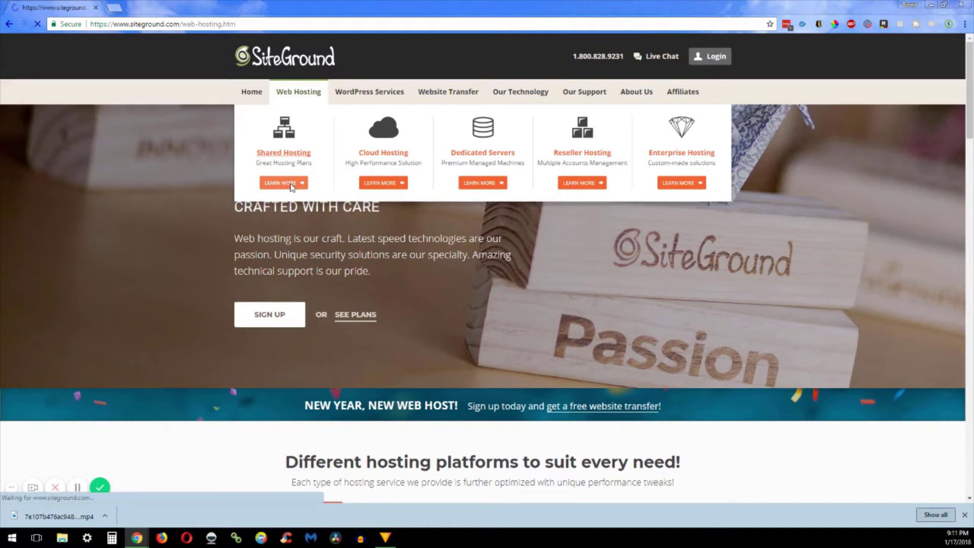
# Step: Load the Shared Hosting page and scroll to the StartUp, GrowBig and GoGeek plan cards
pyautogui.click(292, 187)
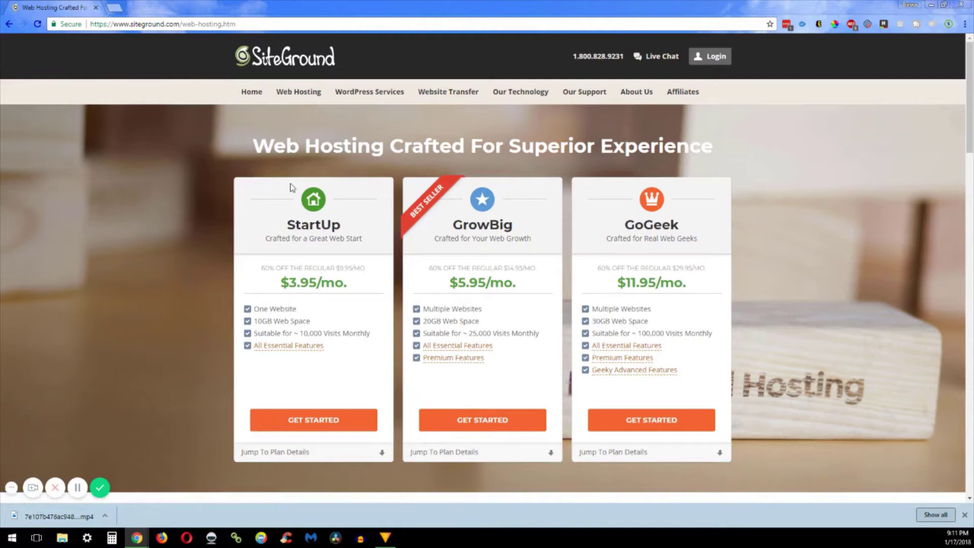
pyautogui.scroll(-1, 290, 185)
pyautogui.scroll(-1, 291, 185)
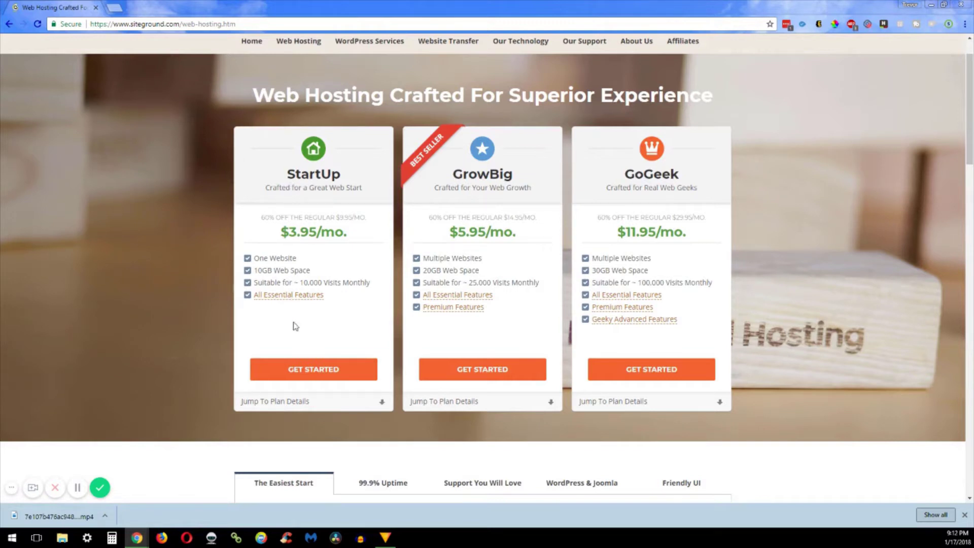
# Step: Order StartUp for an already owned .com domain, correcting it to reach Review & Complete
pyautogui.click(313, 377)
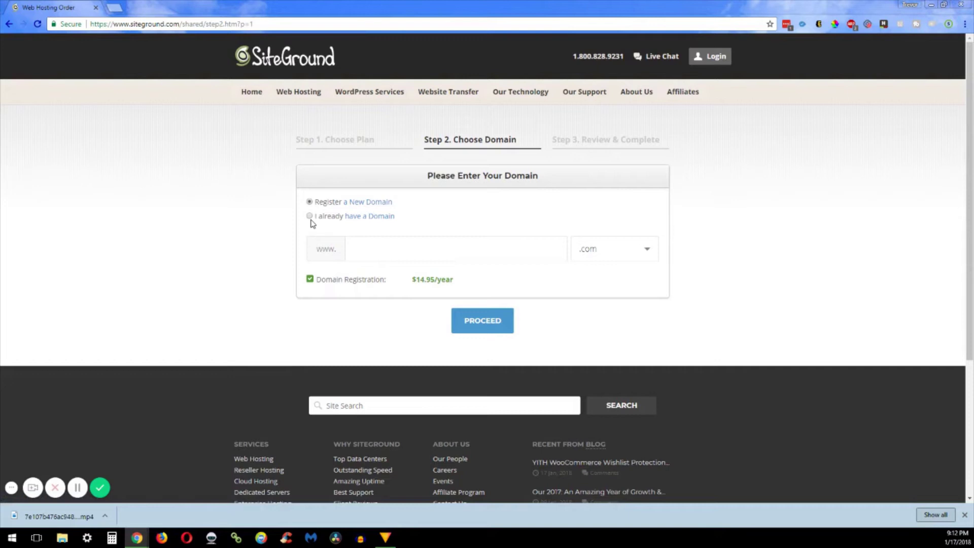
pyautogui.click(310, 217)
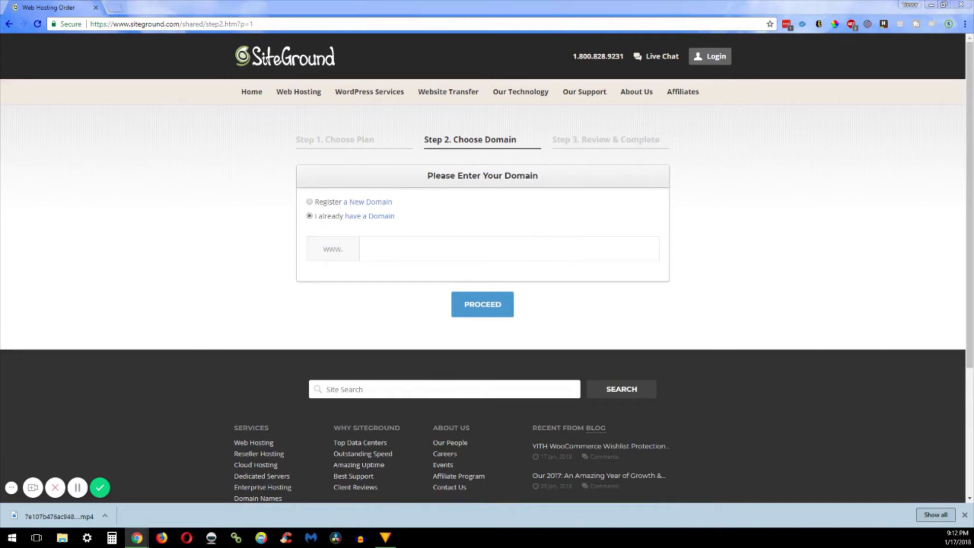
pyautogui.click(411, 243)
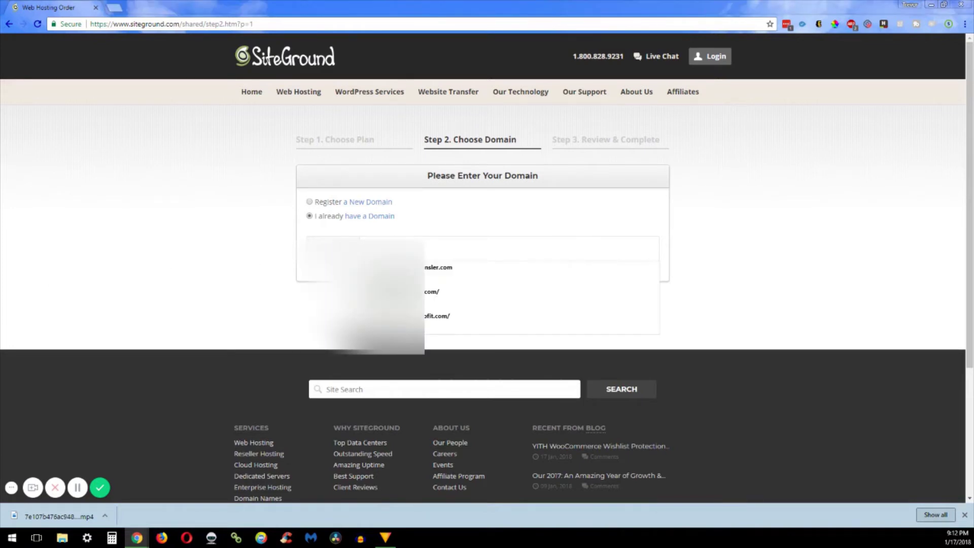
pyautogui.click(258, 305)
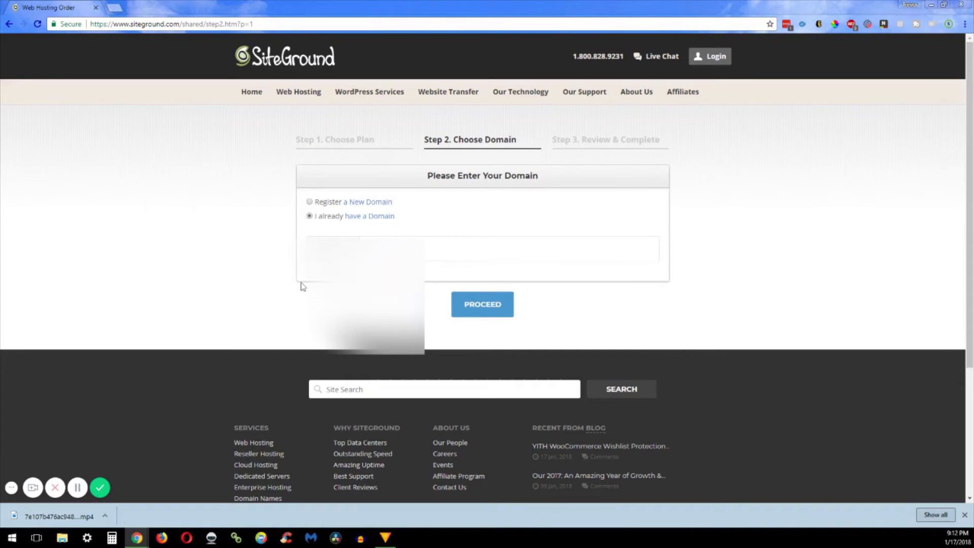
pyautogui.write('.com')
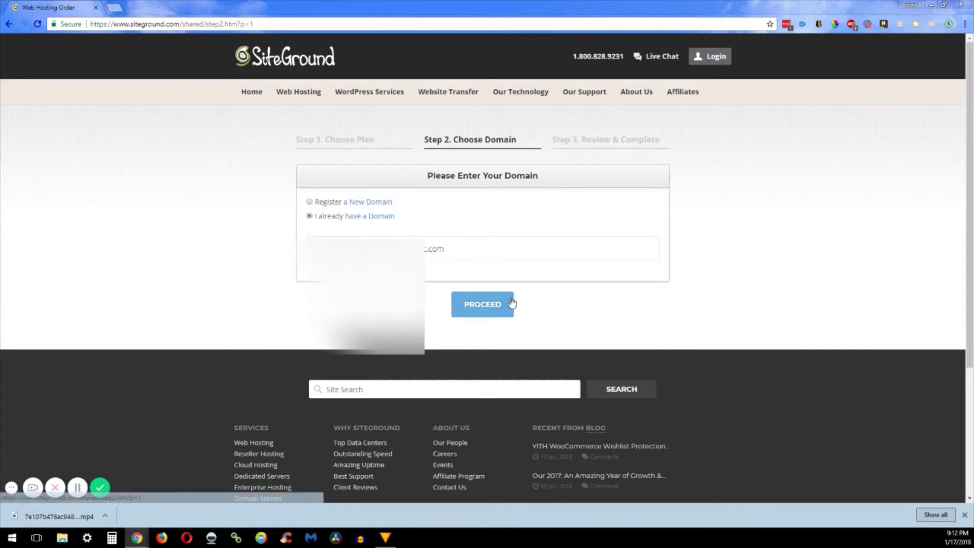
pyautogui.click(487, 306)
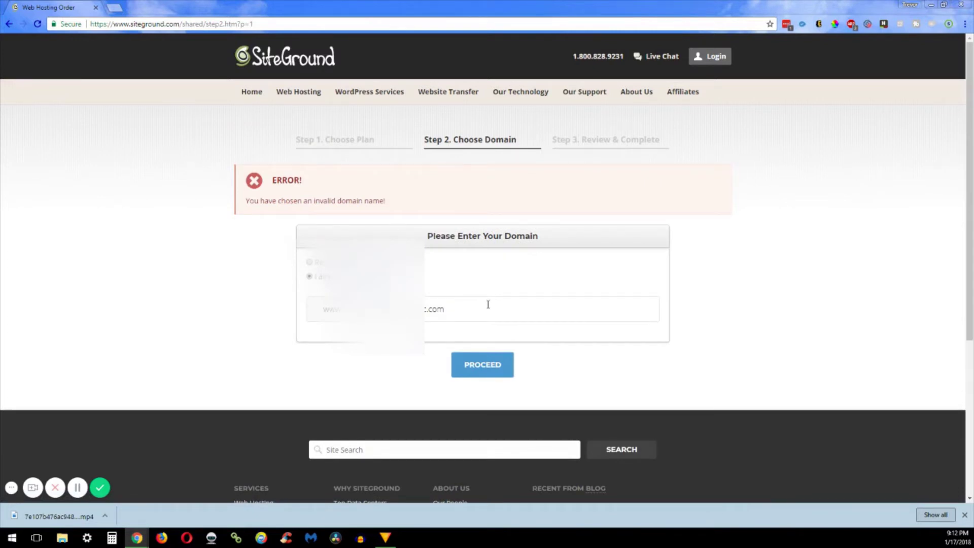
pyautogui.click(454, 311)
pyautogui.click(473, 364)
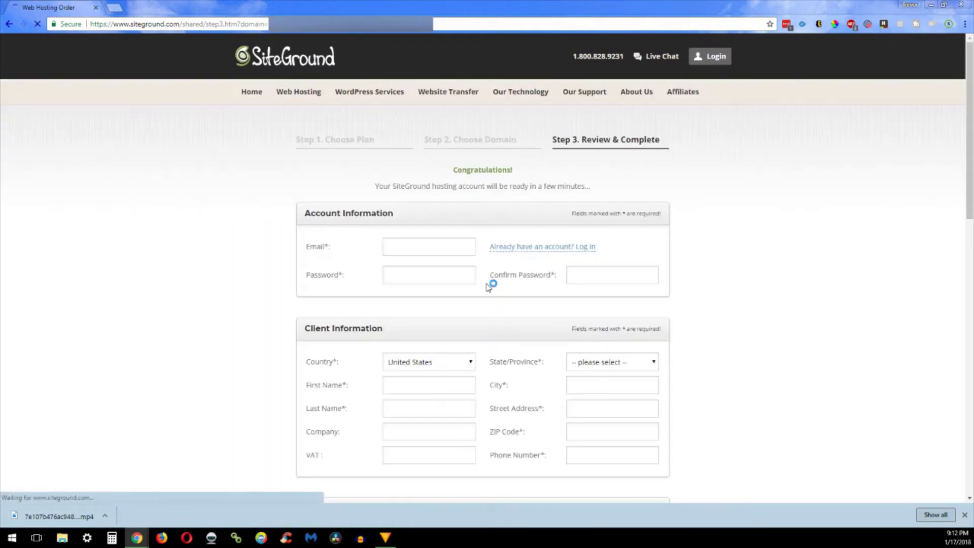
# Step: Begin filling in the account e-mail field on the order form
pyautogui.click(448, 246)
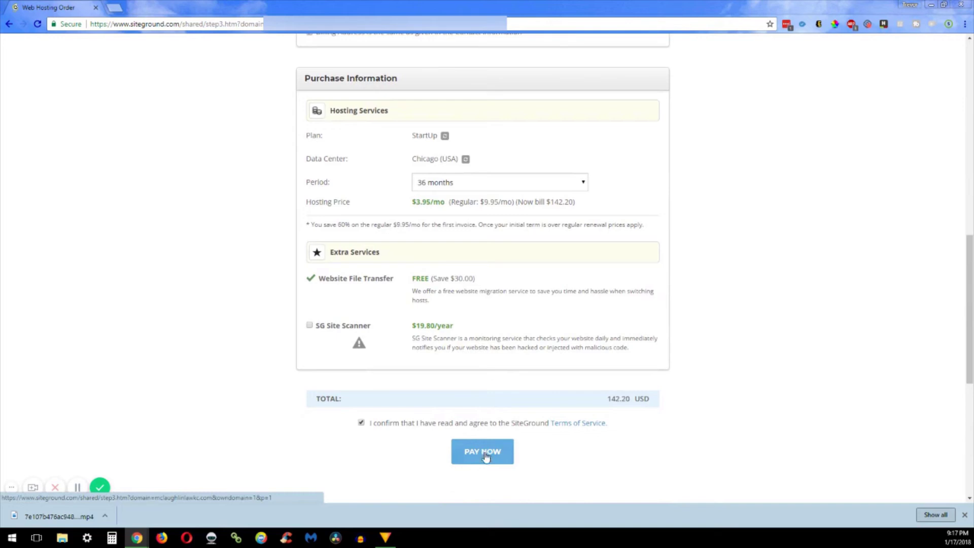
# Step: Pay for the 142.20 USD order and decline saving the card to Google
pyautogui.click(487, 457)
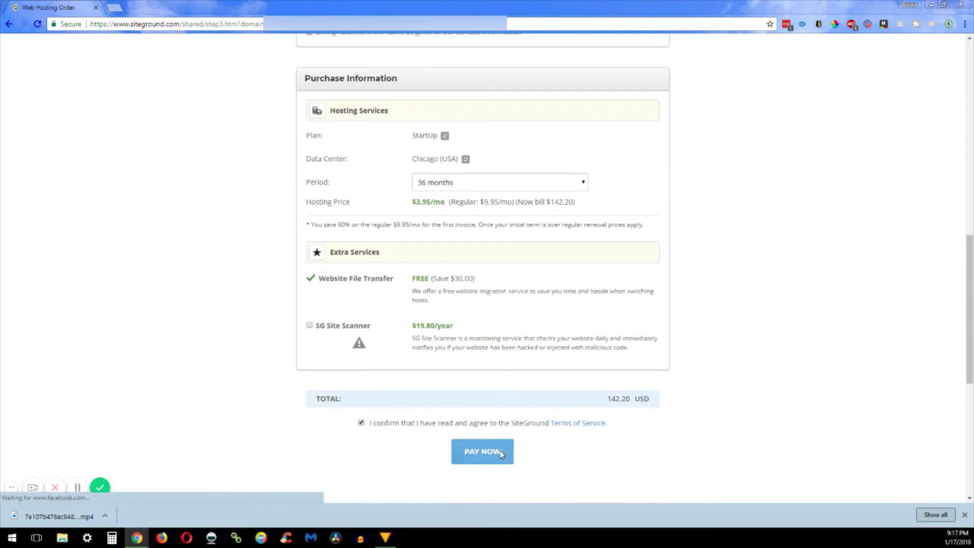
pyautogui.click(500, 453)
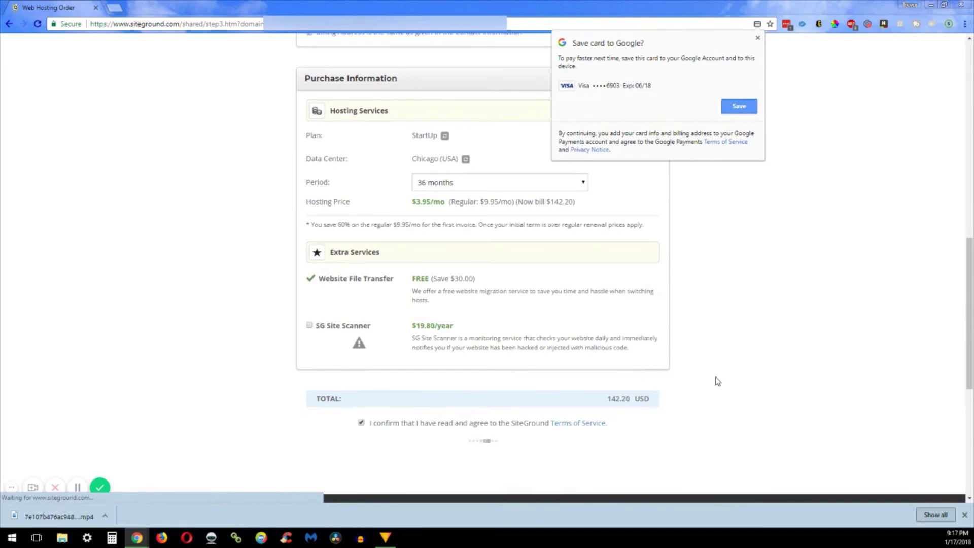
pyautogui.click(758, 38)
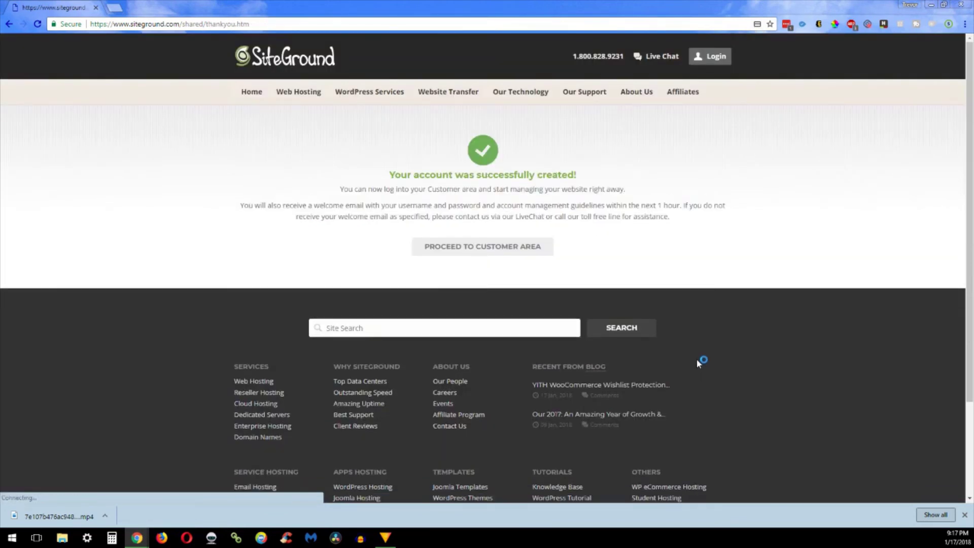
# Step: Proceed to the customer area to set up the new StartUp hosting account
pyautogui.click(487, 251)
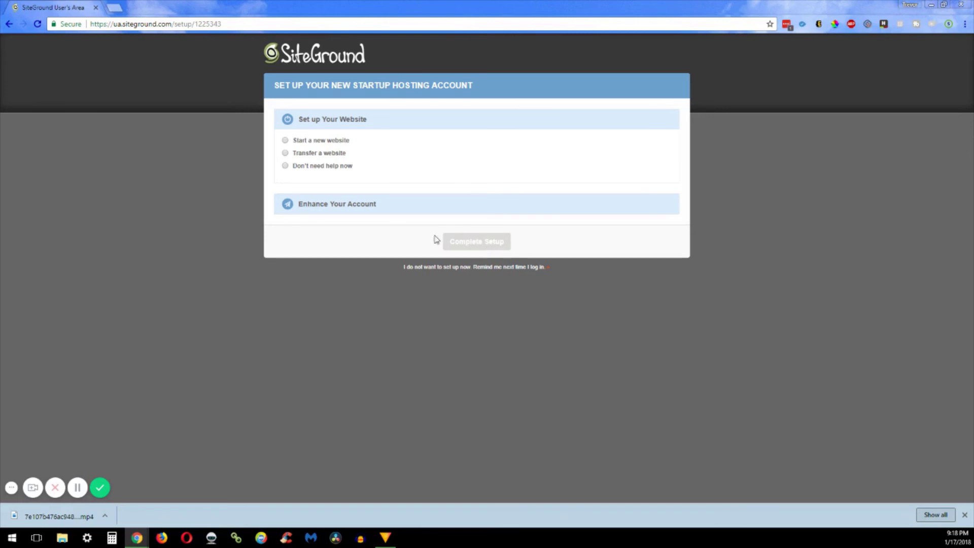
# Step: Start a new website with WordPress, leaving the other software list unselected
pyautogui.click(285, 141)
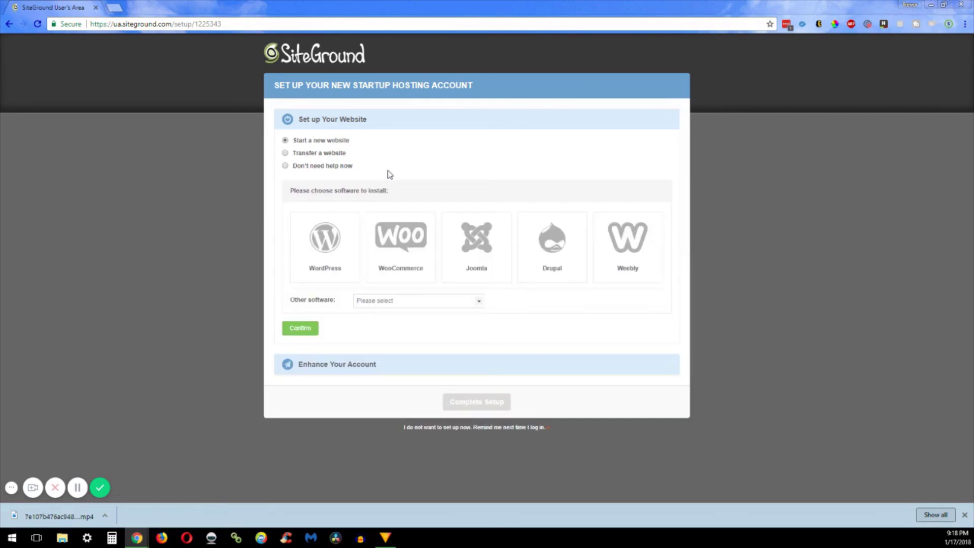
pyautogui.click(330, 249)
pyautogui.click(373, 302)
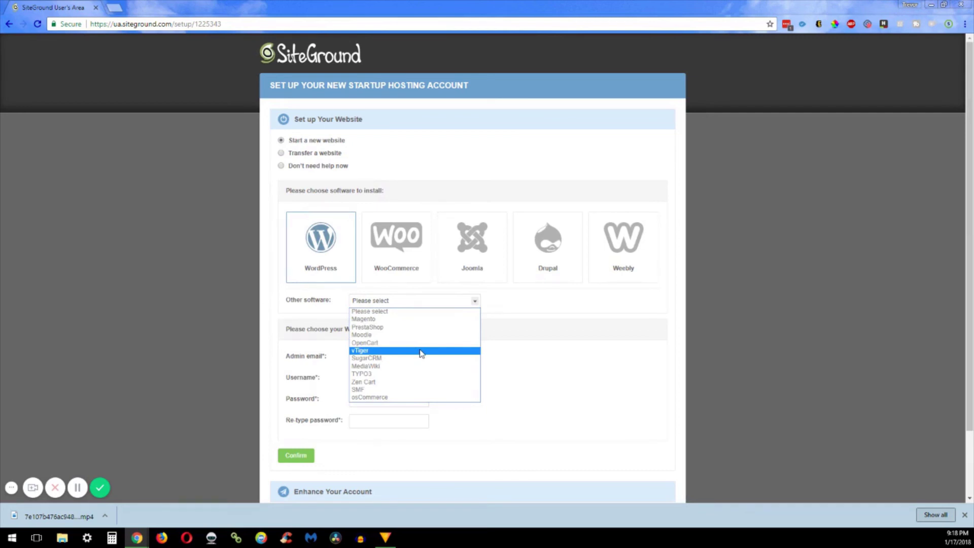
pyautogui.click(531, 311)
pyautogui.scroll(-1, 453, 355)
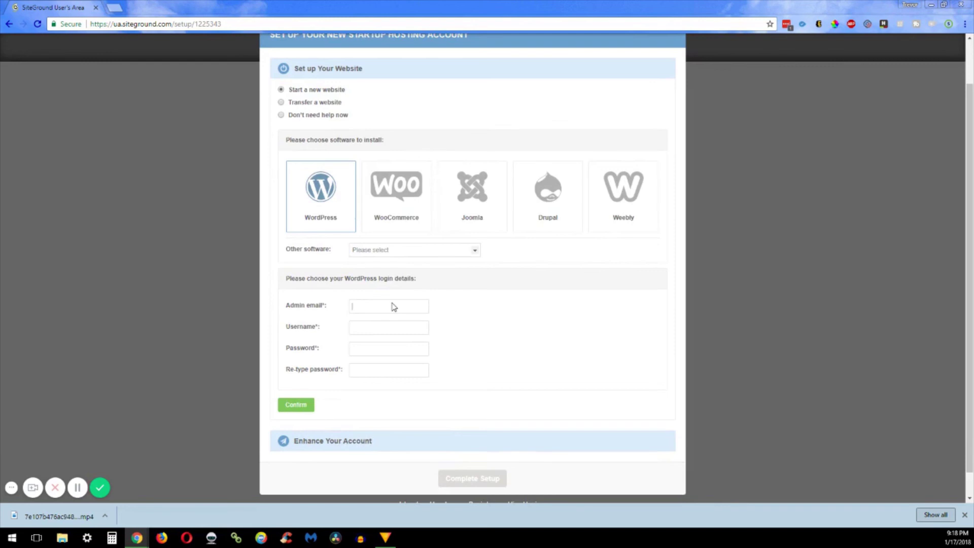
# Step: Enter the admin e-mail, username and password twice, then confirm the WordPress install
pyautogui.write('trevor')
pyautogui.press('Down')
pyautogui.press('Tab')
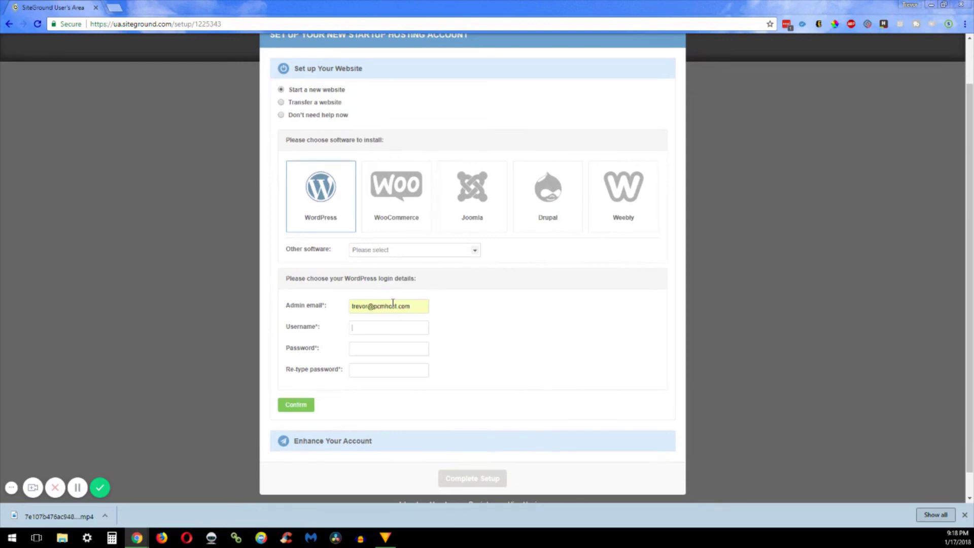
pyautogui.write('gensler')
pyautogui.press('Tab')
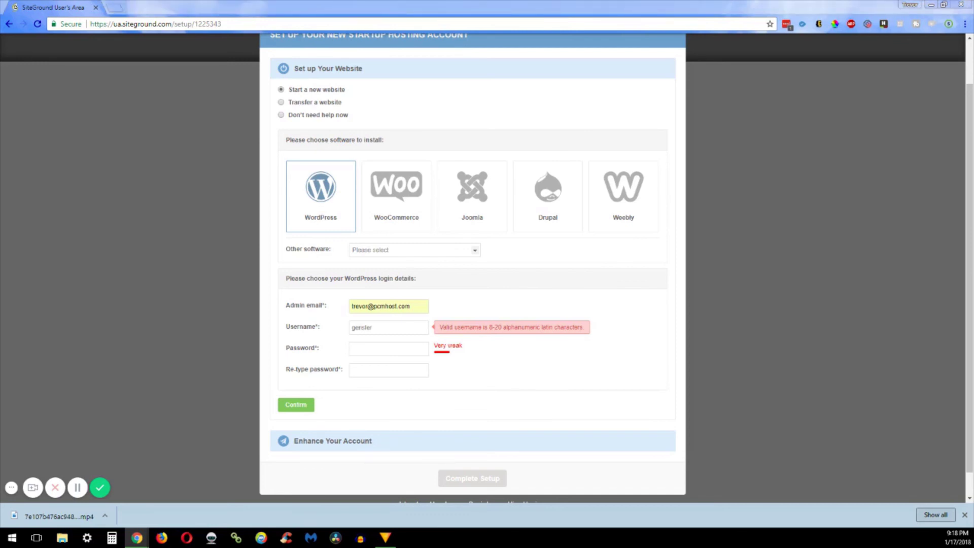
pyautogui.hotkey('ctrl', 'v')
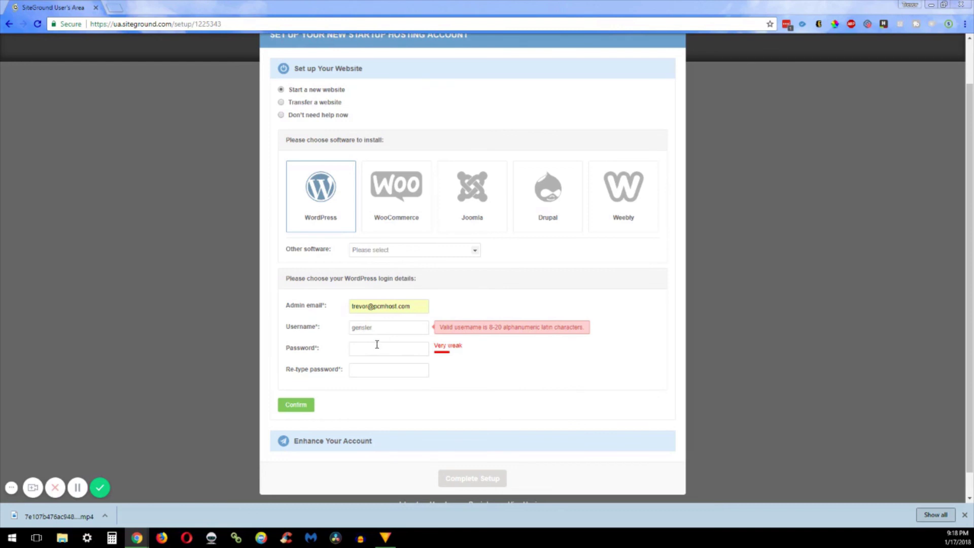
pyautogui.click(378, 370)
pyautogui.hotkey('ctrl', 'v')
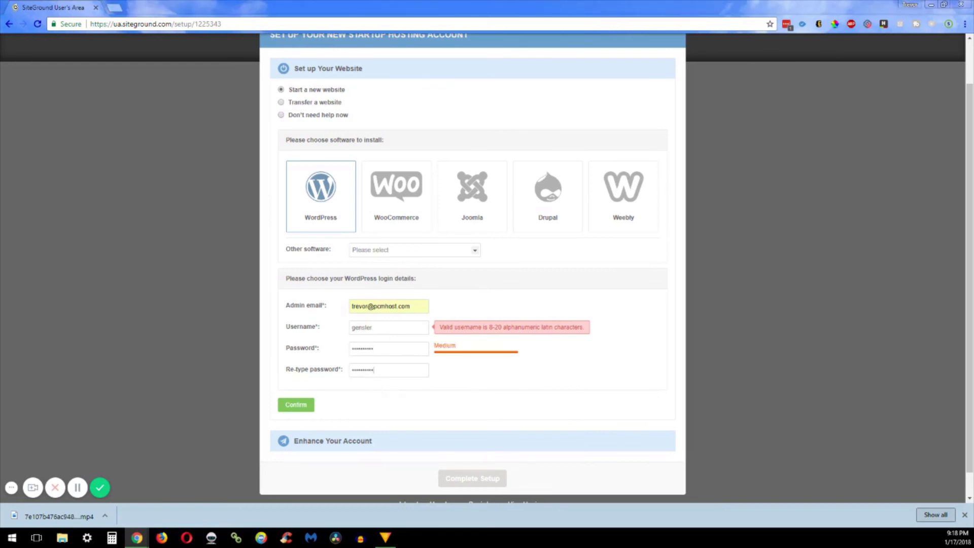
pyautogui.click(298, 406)
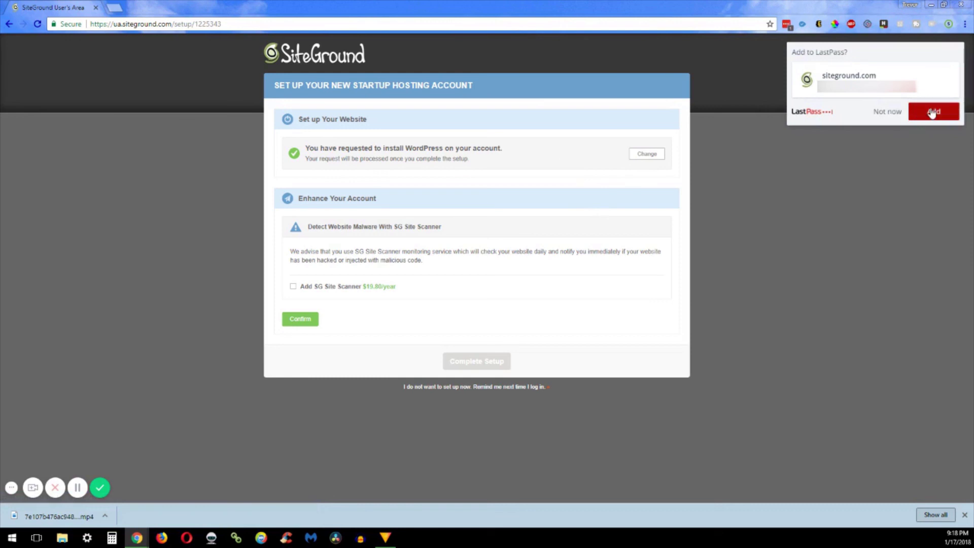
pyautogui.click(889, 112)
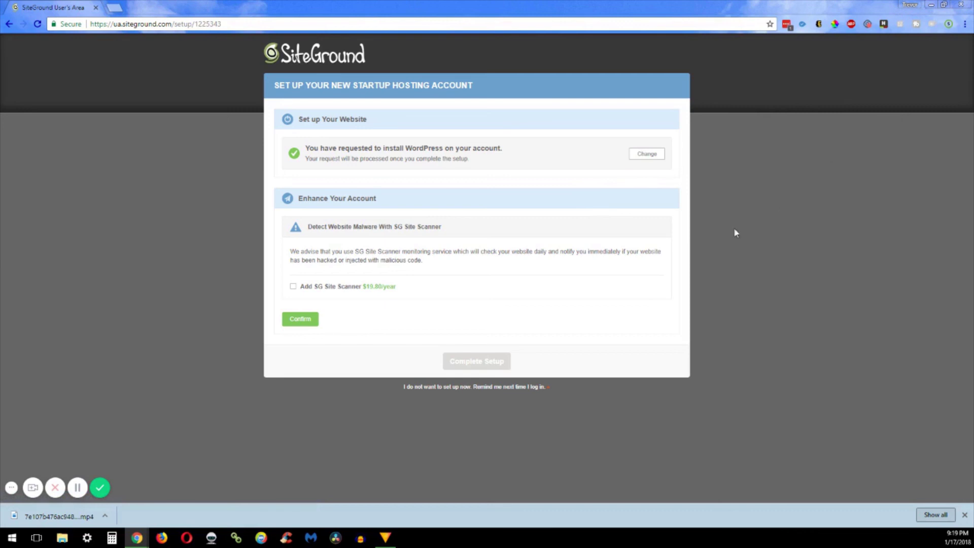
# Step: Confirm without SG Site Scanner and complete the hosting account setup
pyautogui.click(304, 323)
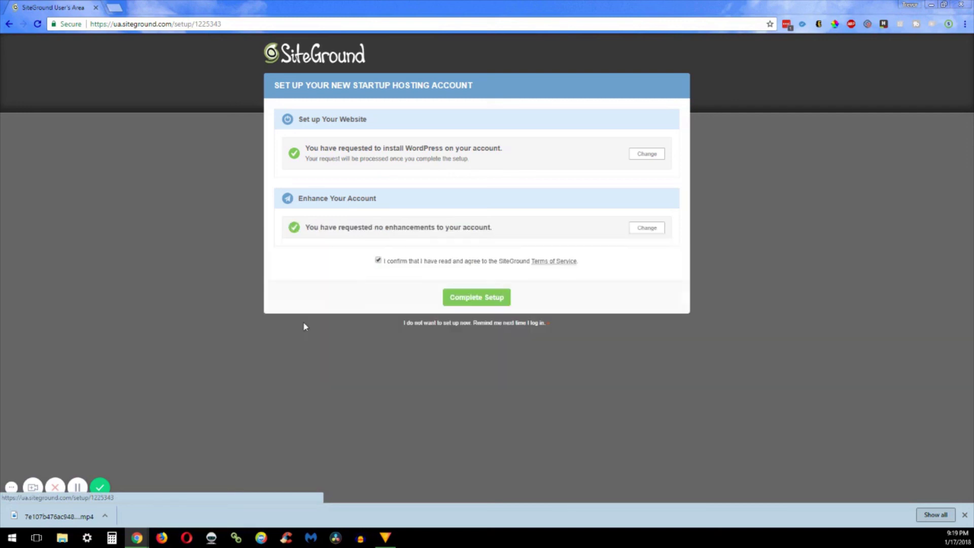
pyautogui.click(487, 302)
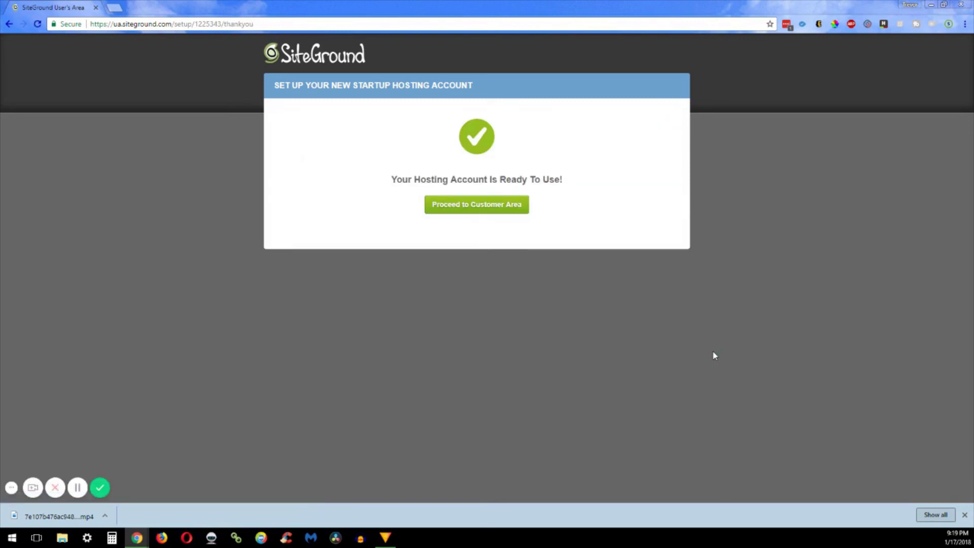
# Step: Go to the Customer Area and scroll through its Home page
pyautogui.click(476, 204)
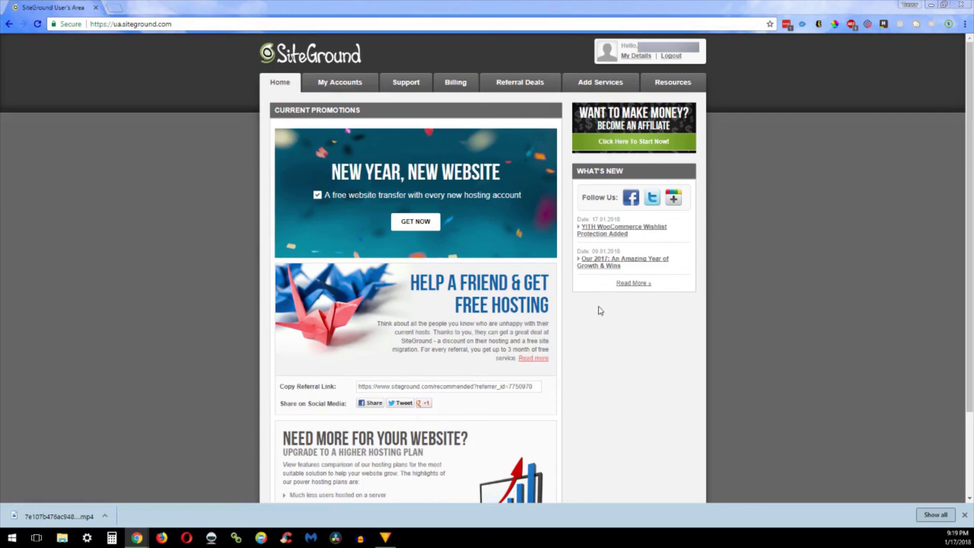
pyautogui.scroll(-2, 599, 312)
pyautogui.scroll(2, 599, 312)
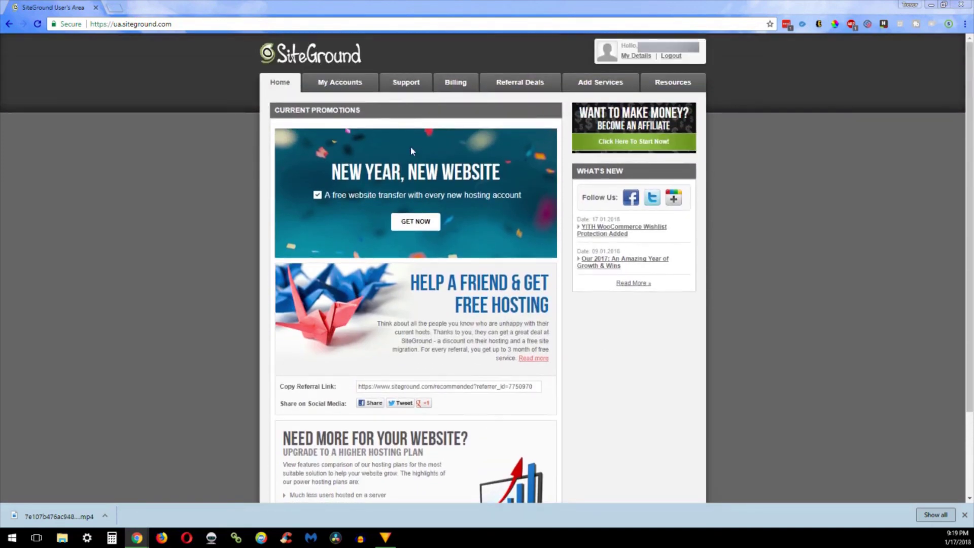